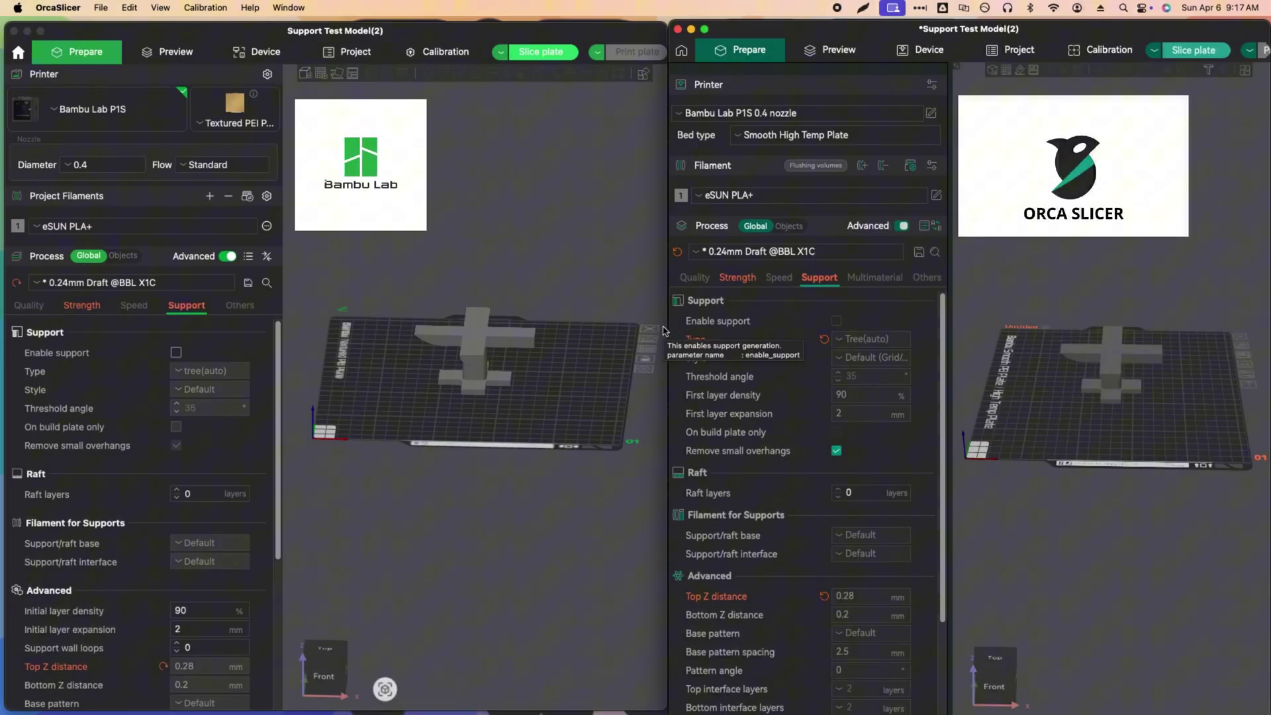
# Step: Enable supports in both Bambu Studio and OrcaSlicer and slice each plate
pyautogui.click(175, 353)
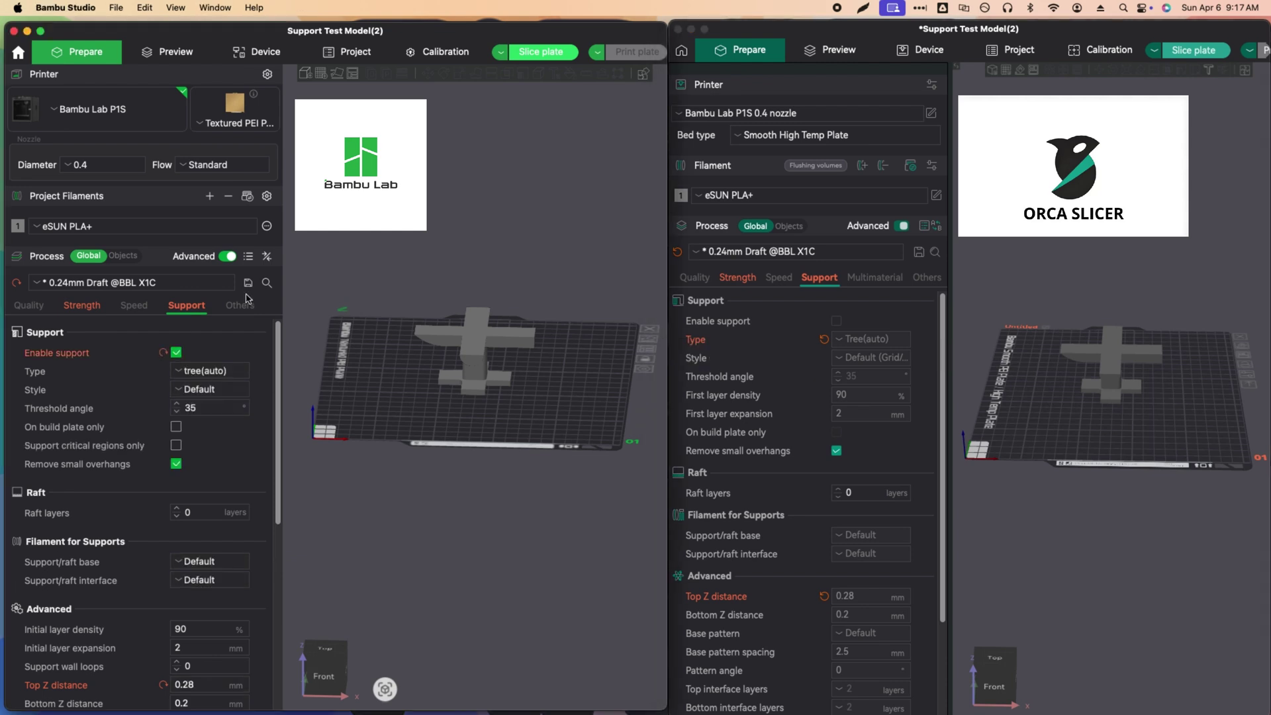
pyautogui.click(541, 51)
pyautogui.click(837, 321)
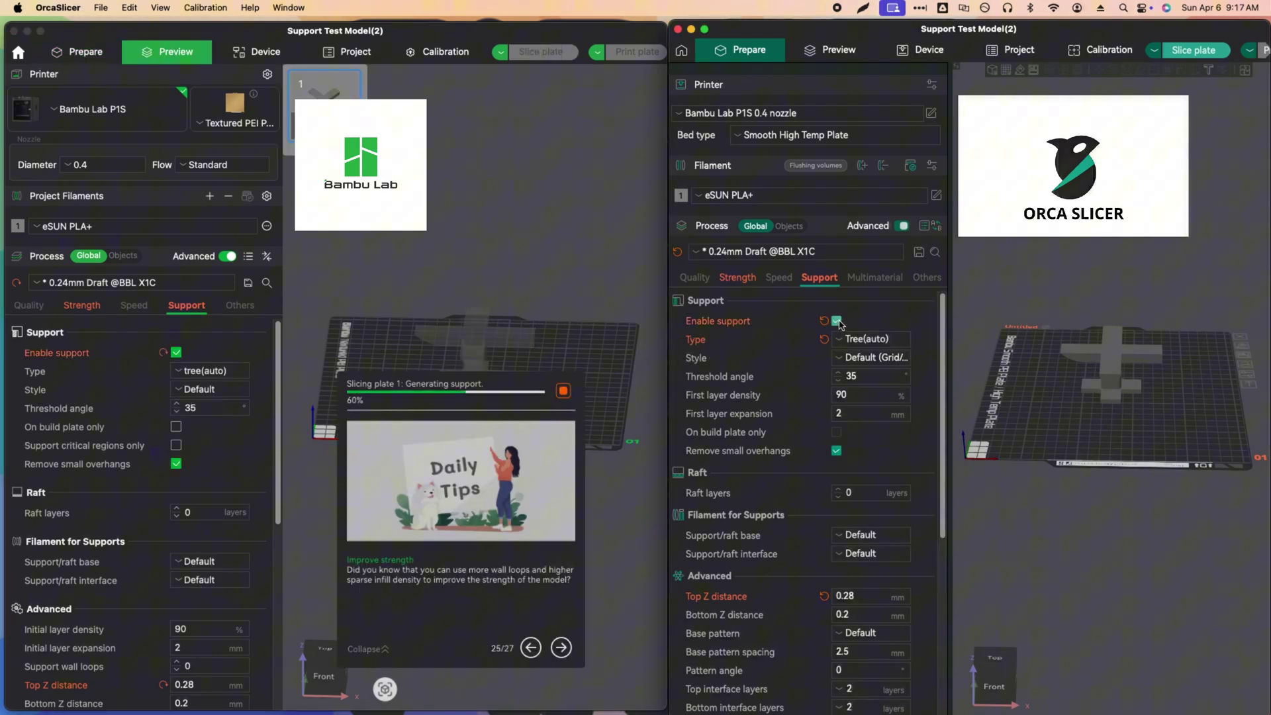
pyautogui.click(1206, 53)
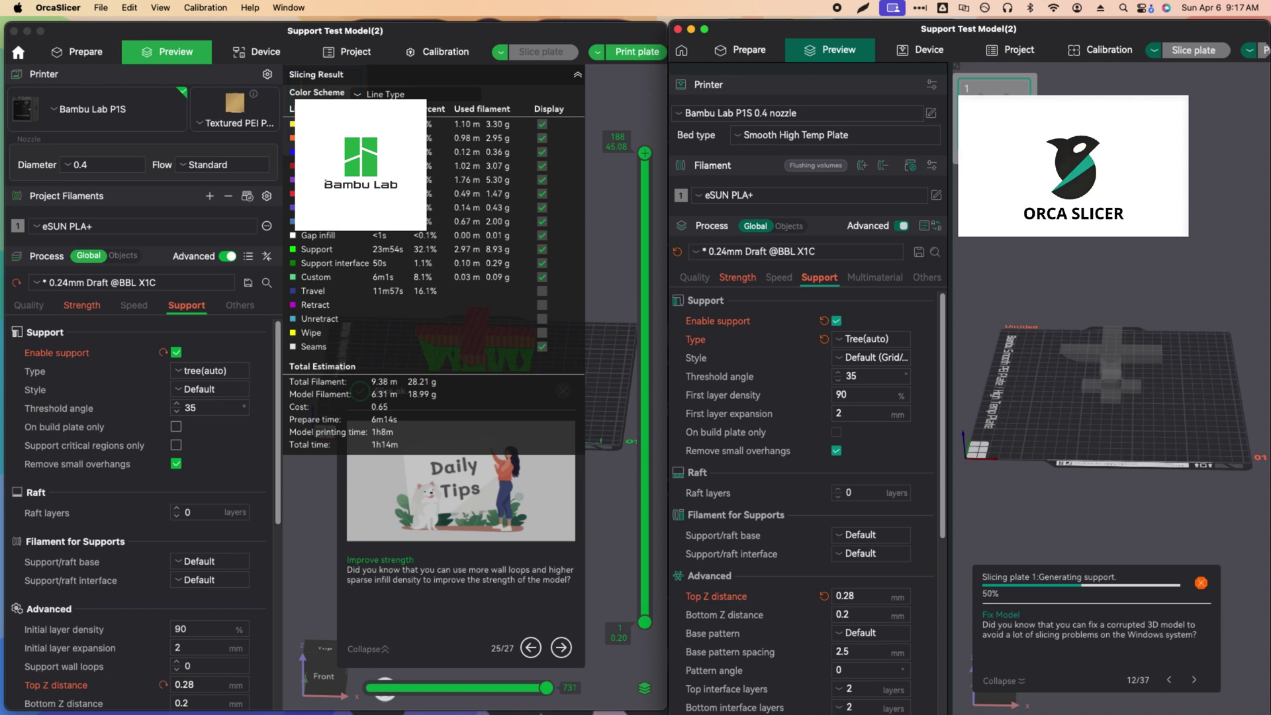
pyautogui.click(577, 75)
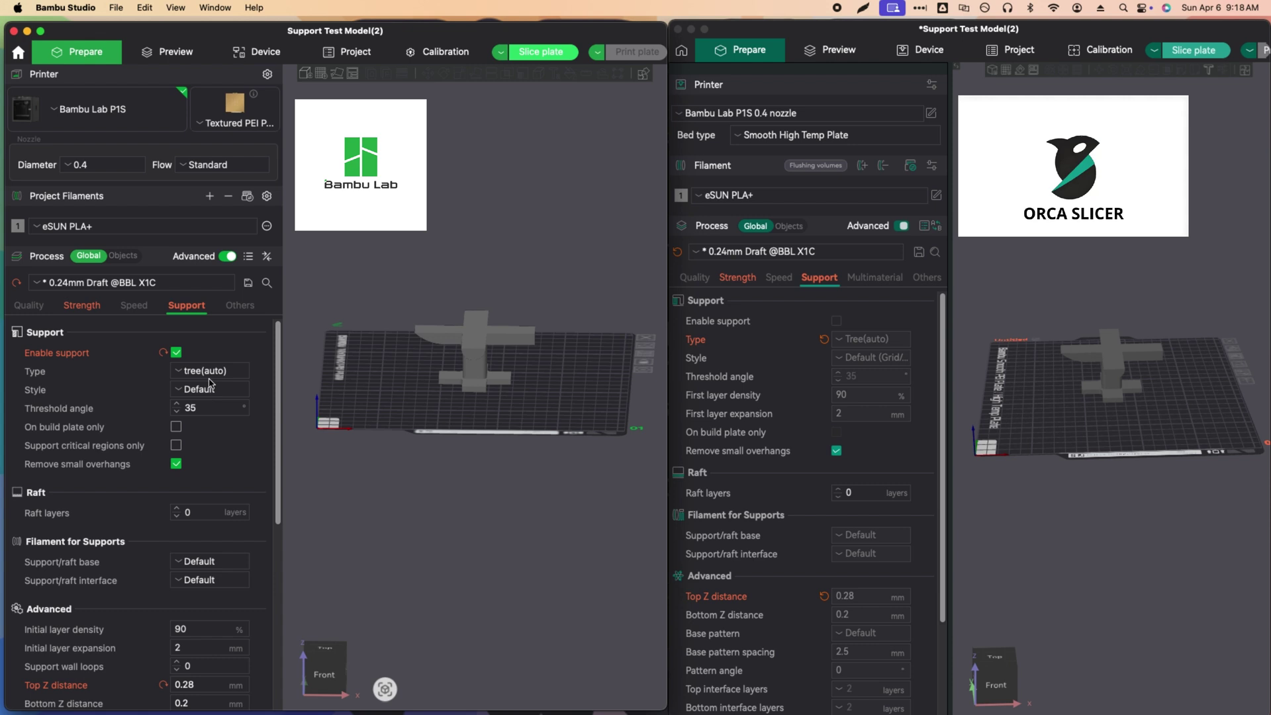
# Step: Switch the support type to normal(auto) in both slicers and reslice each plate
pyautogui.click(209, 382)
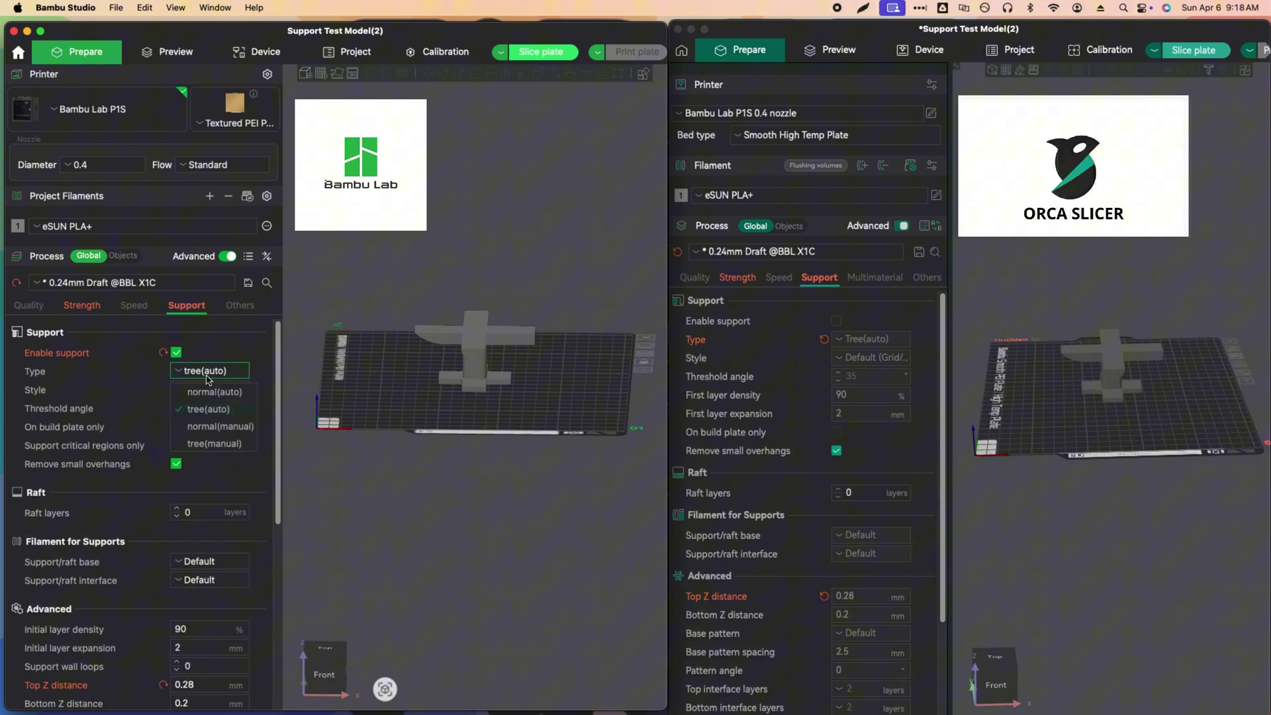
pyautogui.click(209, 388)
pyautogui.click(837, 321)
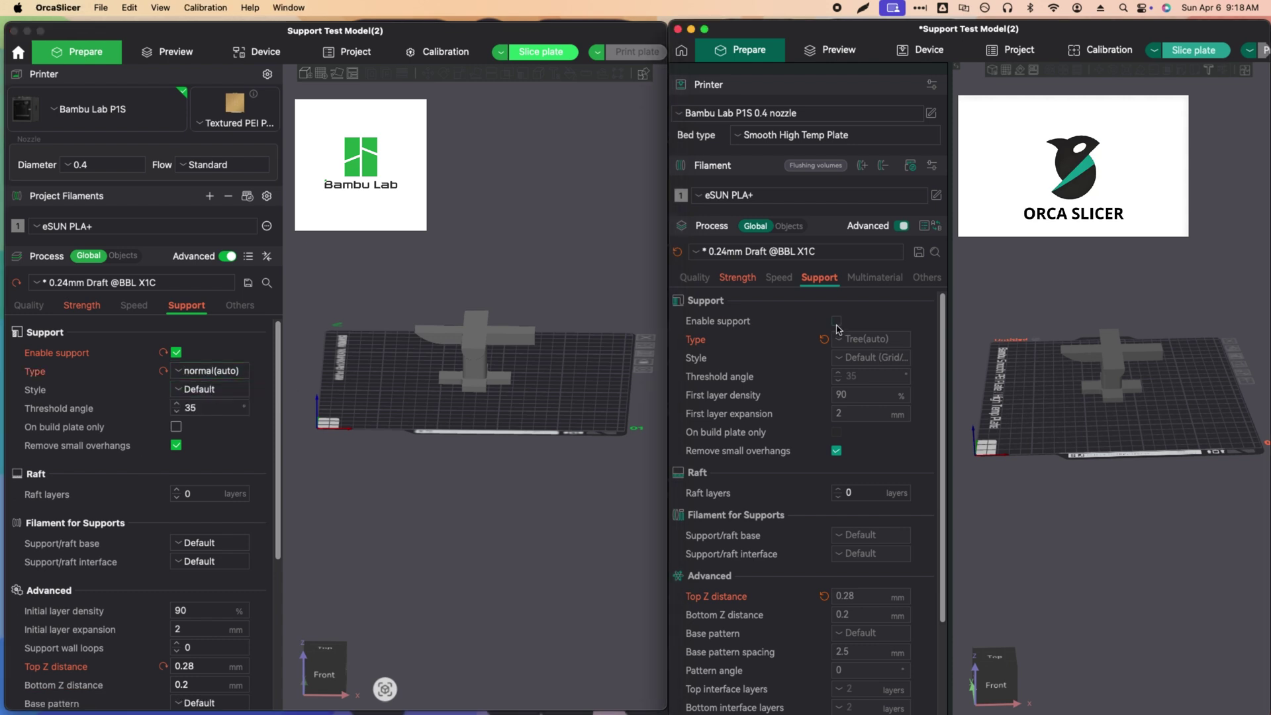
pyautogui.click(871, 338)
pyautogui.click(871, 359)
pyautogui.click(538, 51)
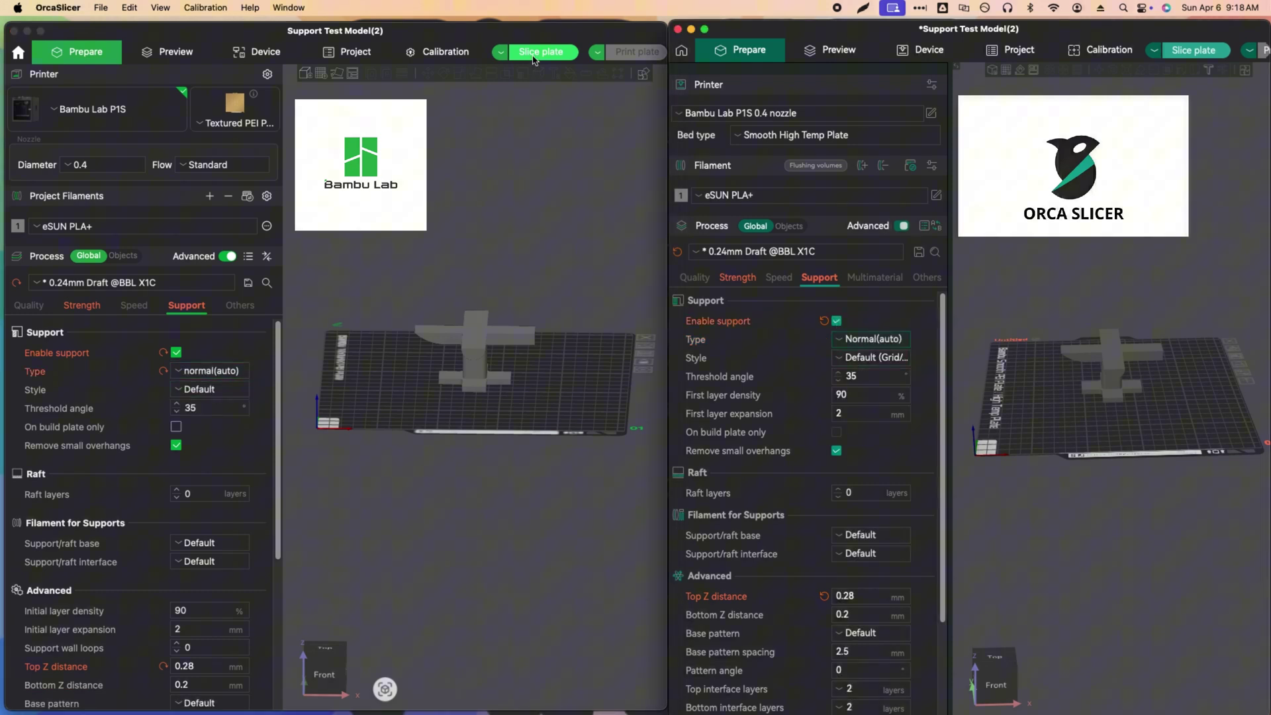
pyautogui.click(1194, 51)
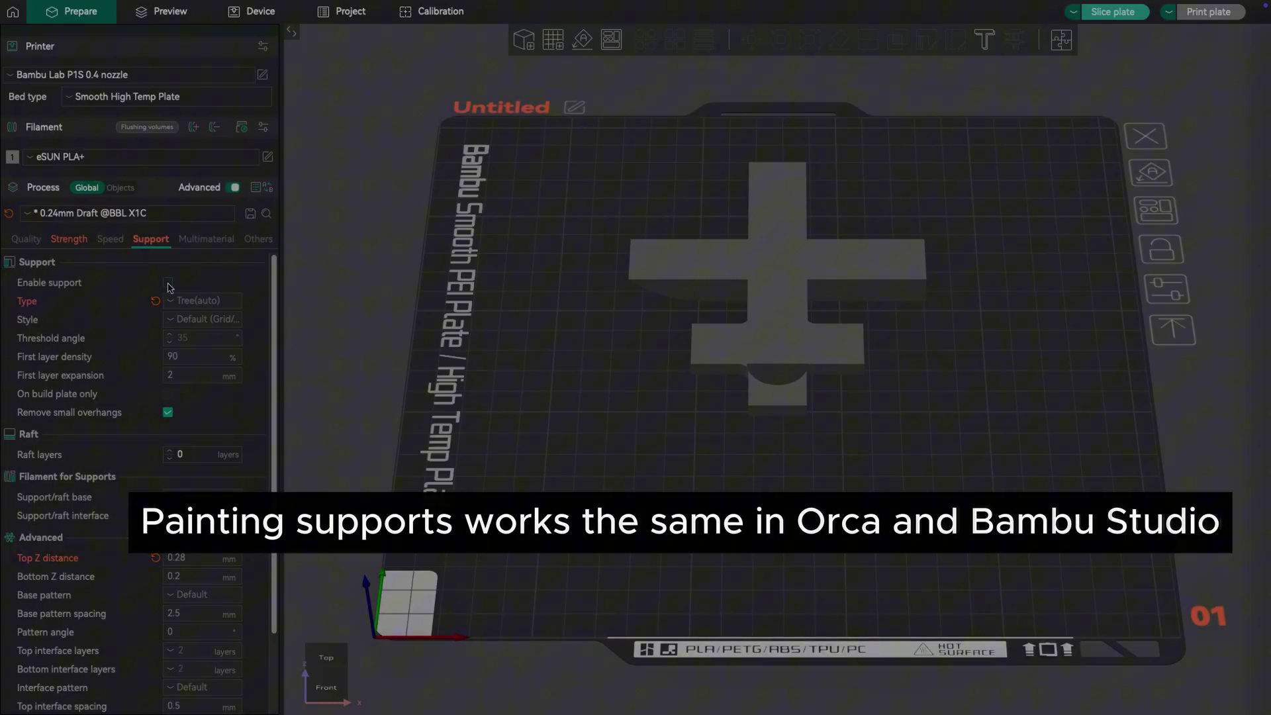
# Step: Enable supports in OrcaSlicer with the Tree(manual) type
pyautogui.click(167, 282)
pyautogui.click(205, 299)
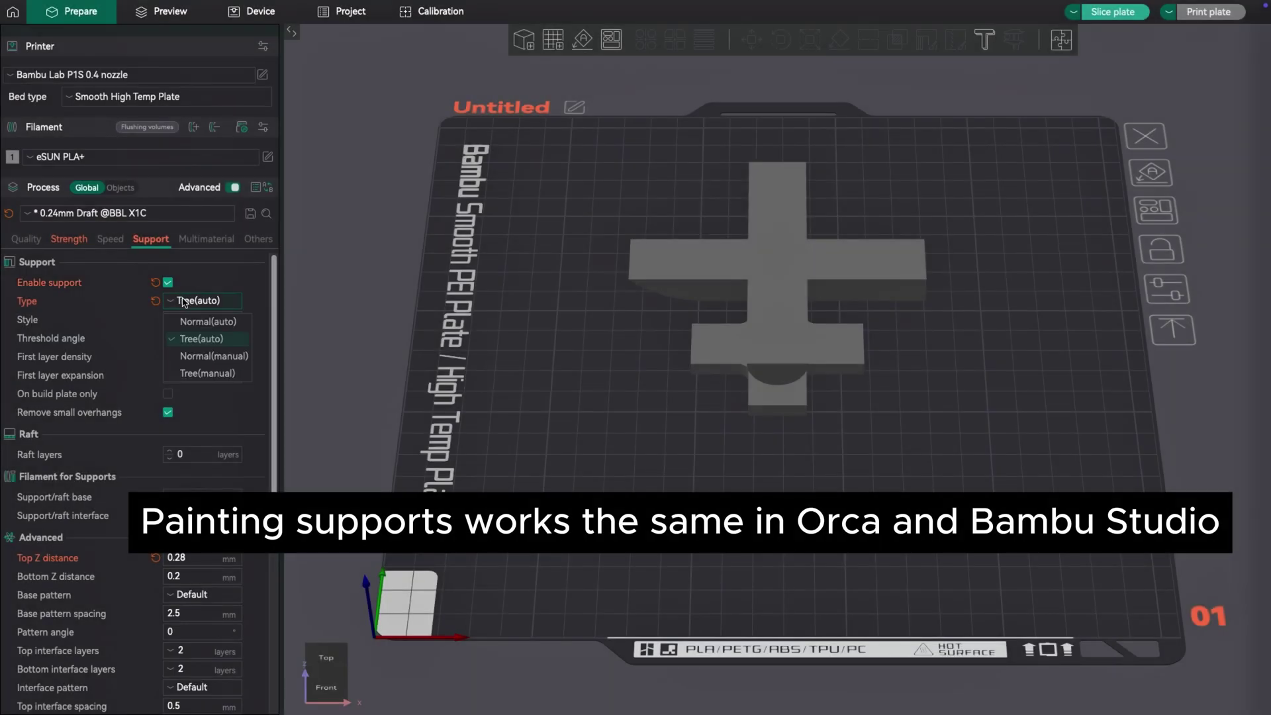
pyautogui.click(199, 372)
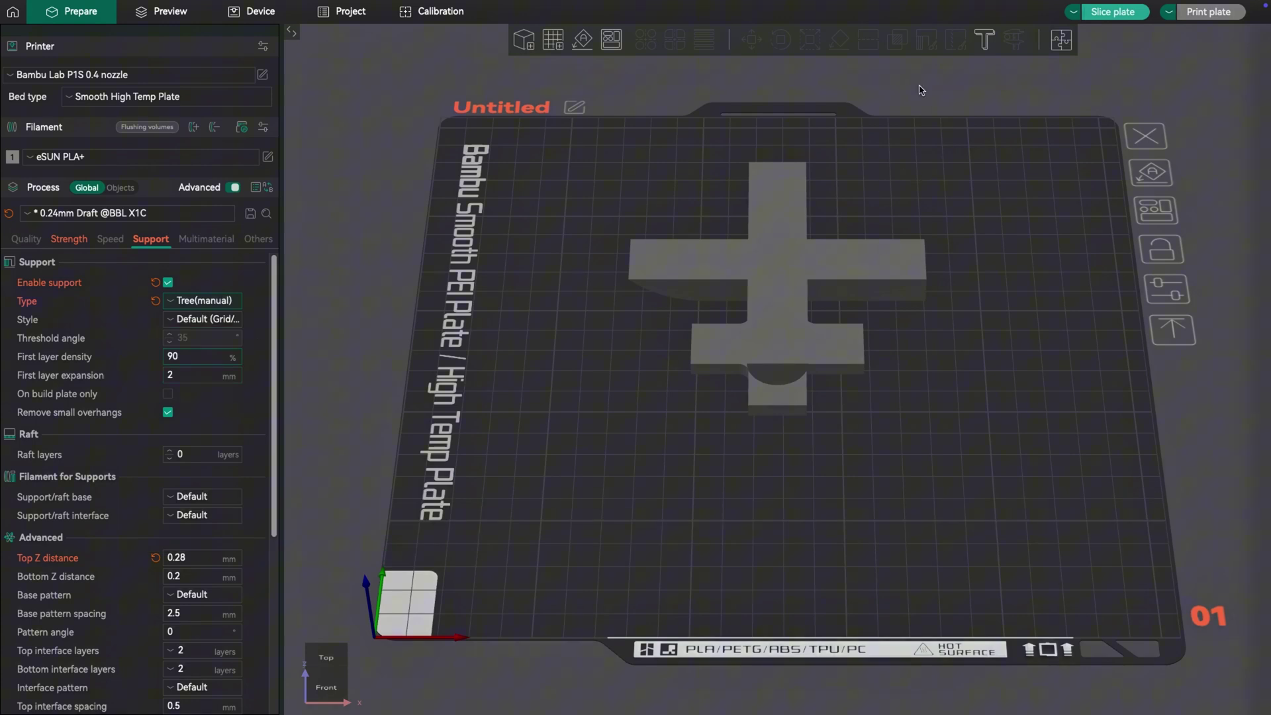
# Step: Paint a support patch with the Circle brush onto the cross's underside, viewed from below
pyautogui.click(784, 256)
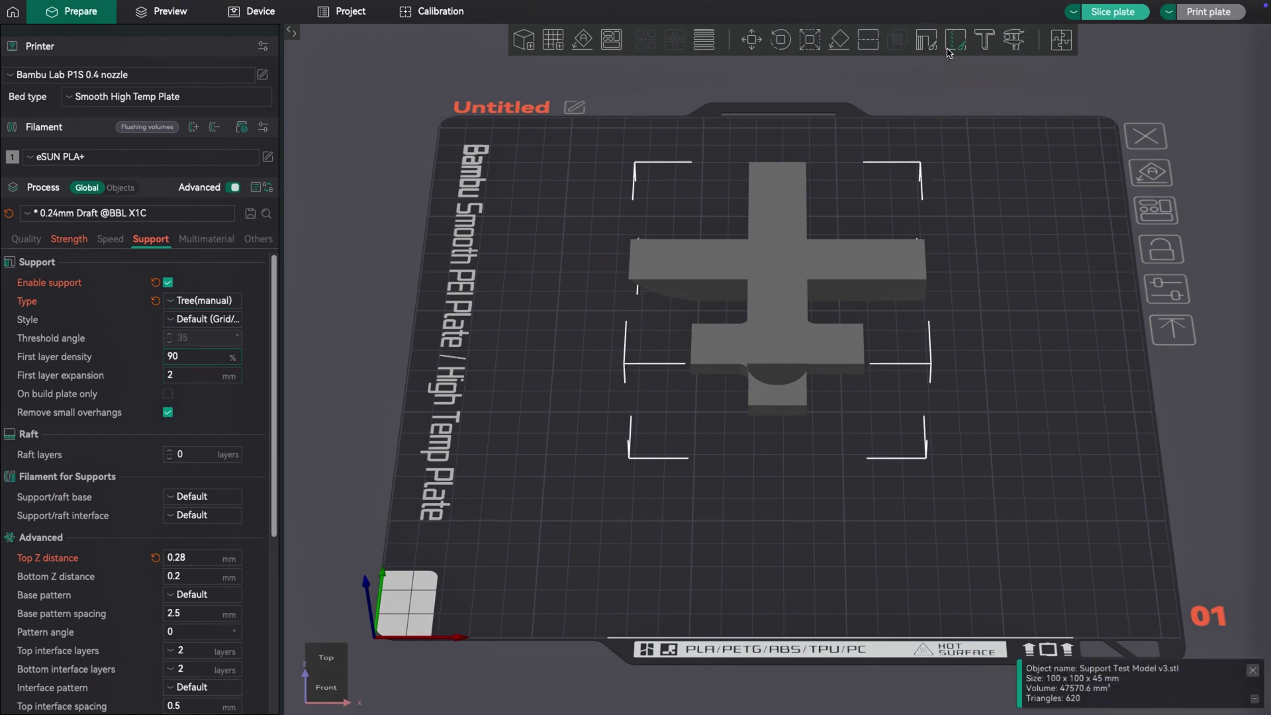
pyautogui.click(926, 41)
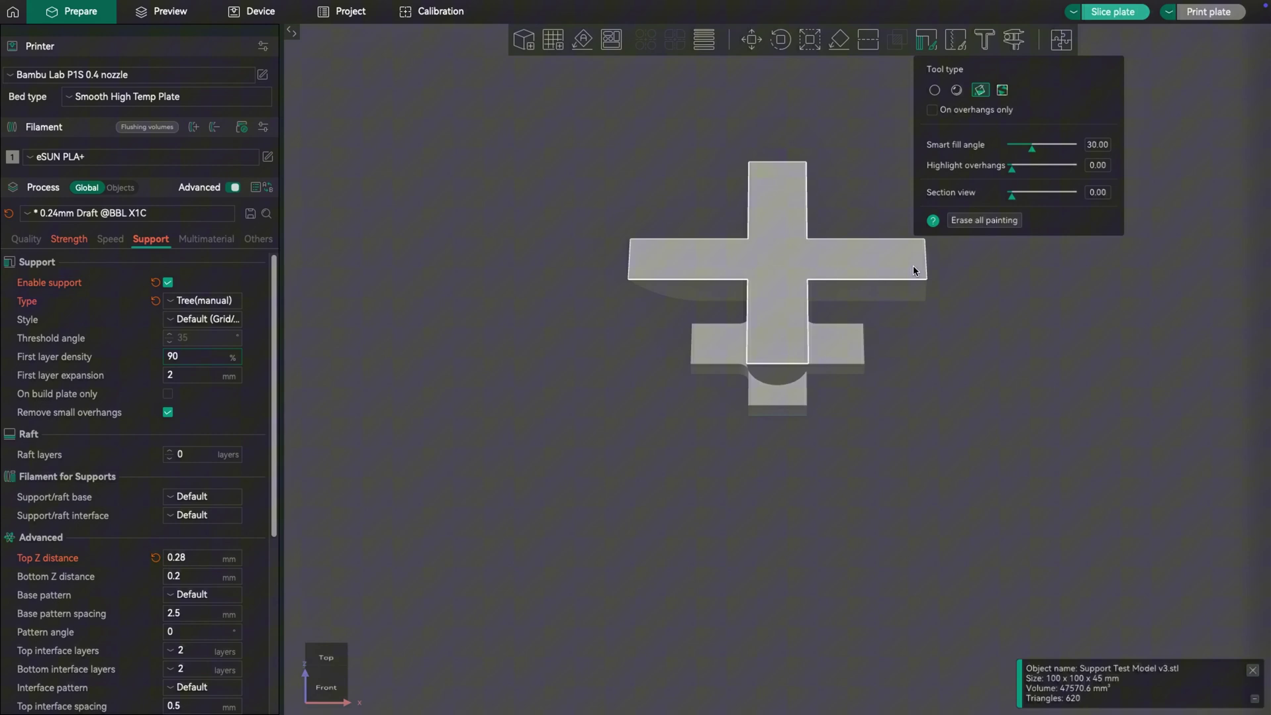
pyautogui.moveTo(959, 398); pyautogui.dragTo(962, 302)
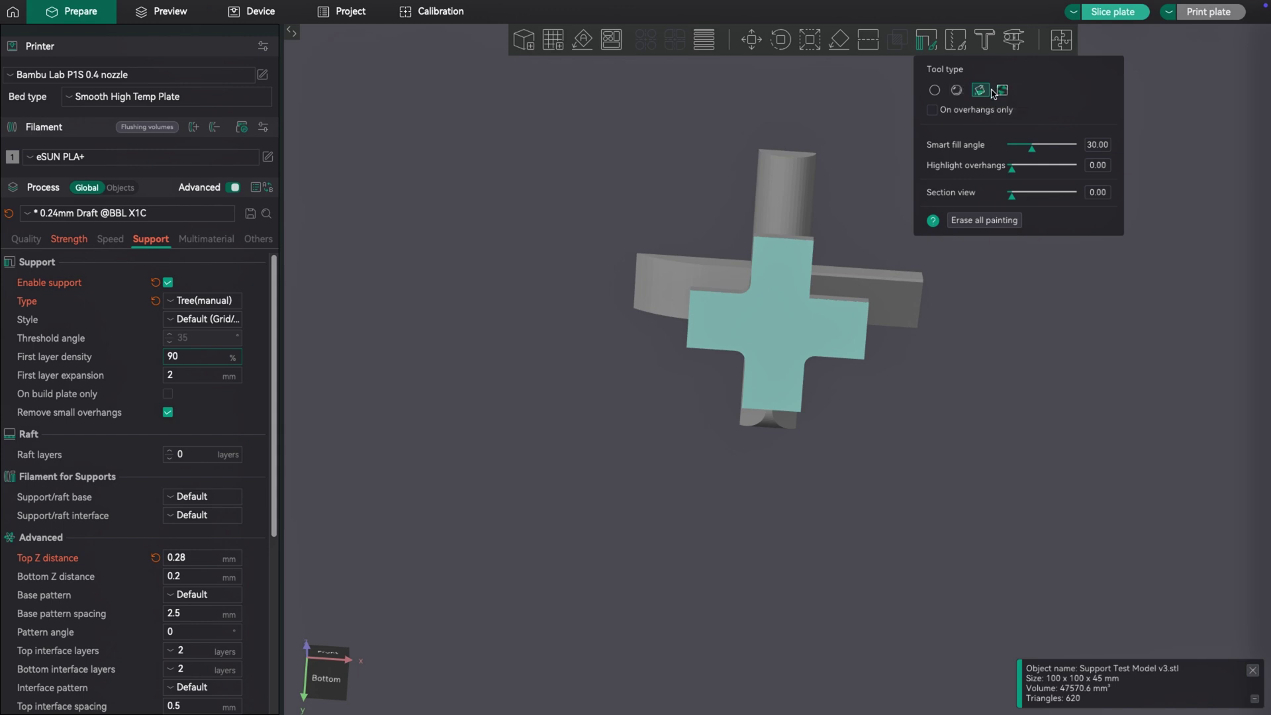
pyautogui.click(934, 91)
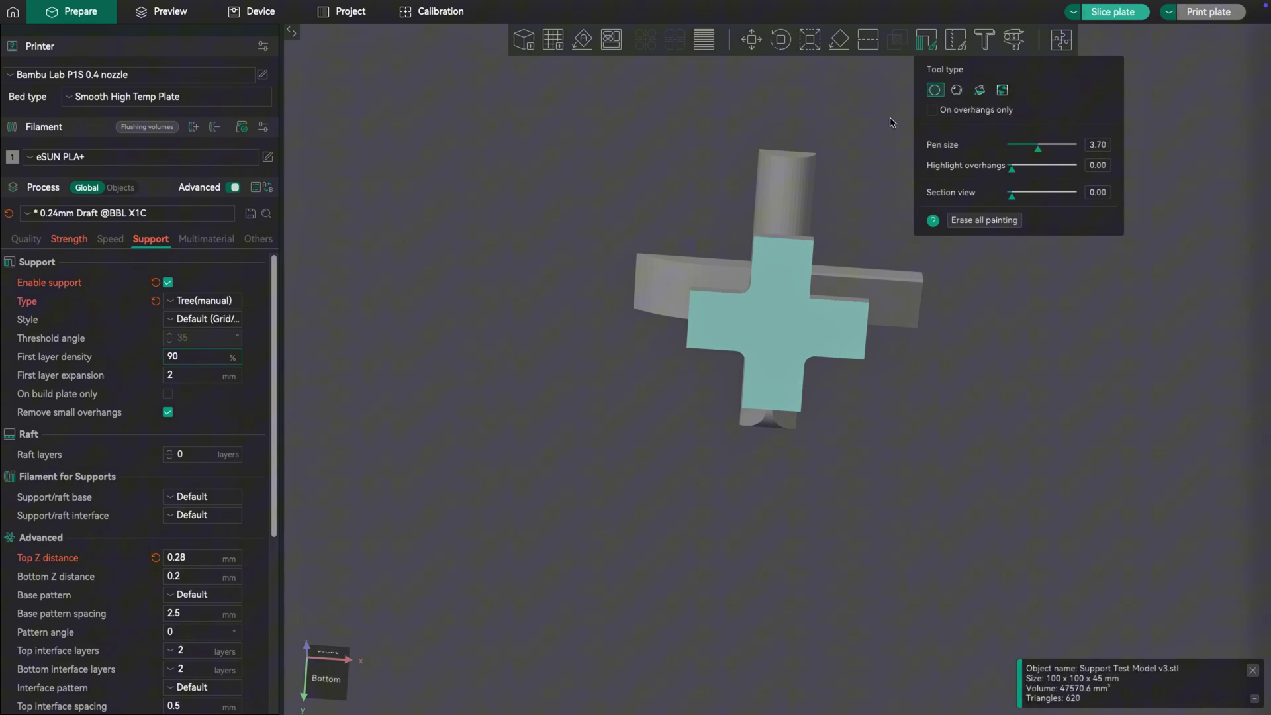
pyautogui.moveTo(787, 185); pyautogui.dragTo(788, 212)
# Step: Smart-fill support onto the side overhang walls and the bottom arm's face
pyautogui.click(1002, 90)
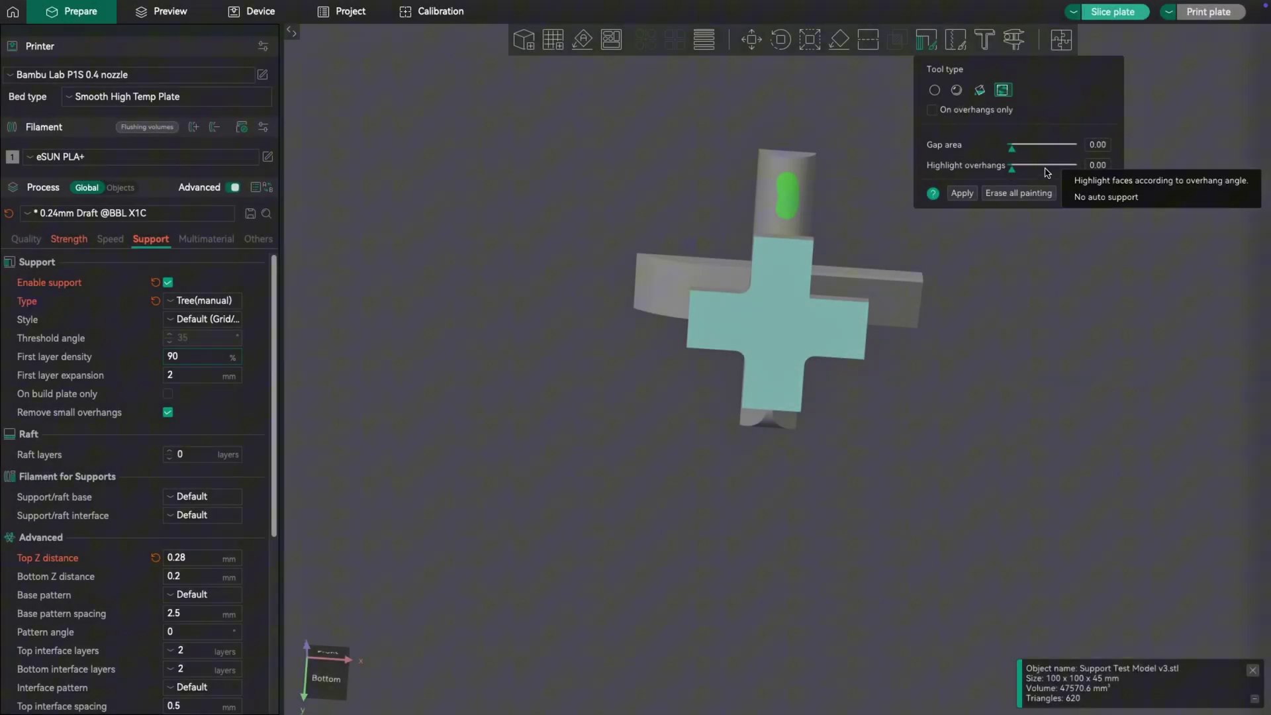
pyautogui.moveTo(1011, 168); pyautogui.dragTo(1047, 171)
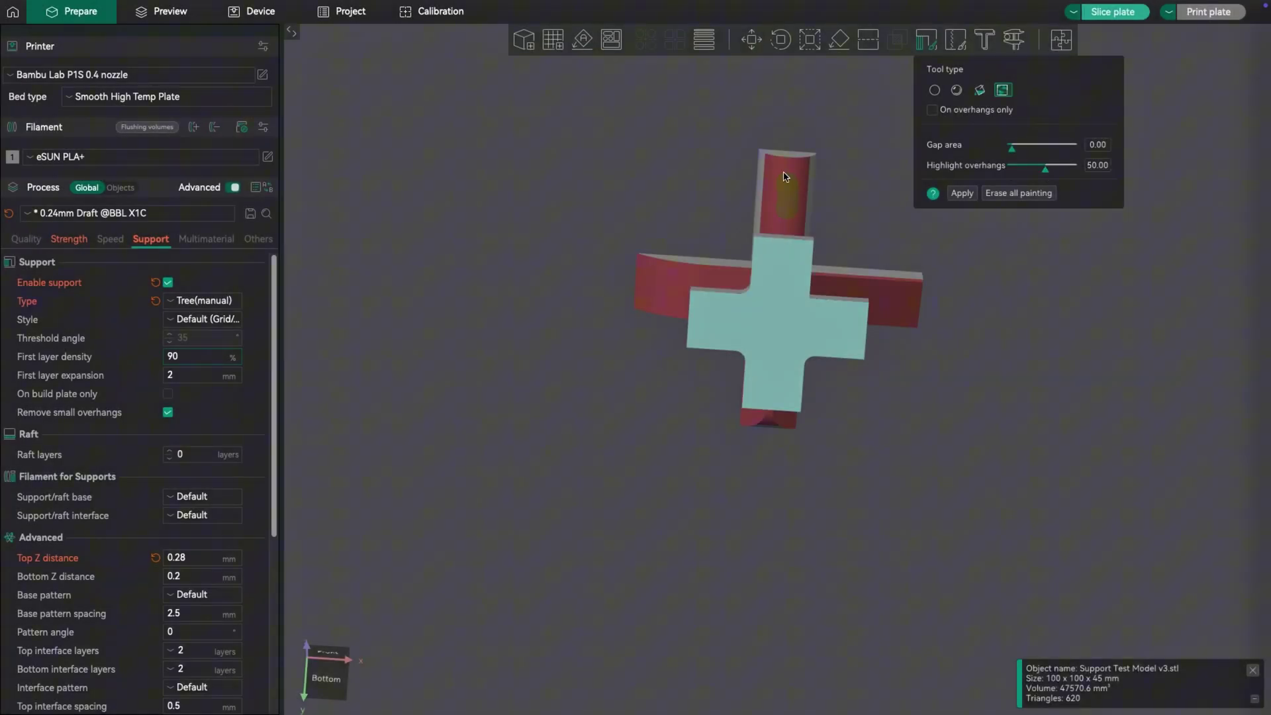
pyautogui.click(979, 91)
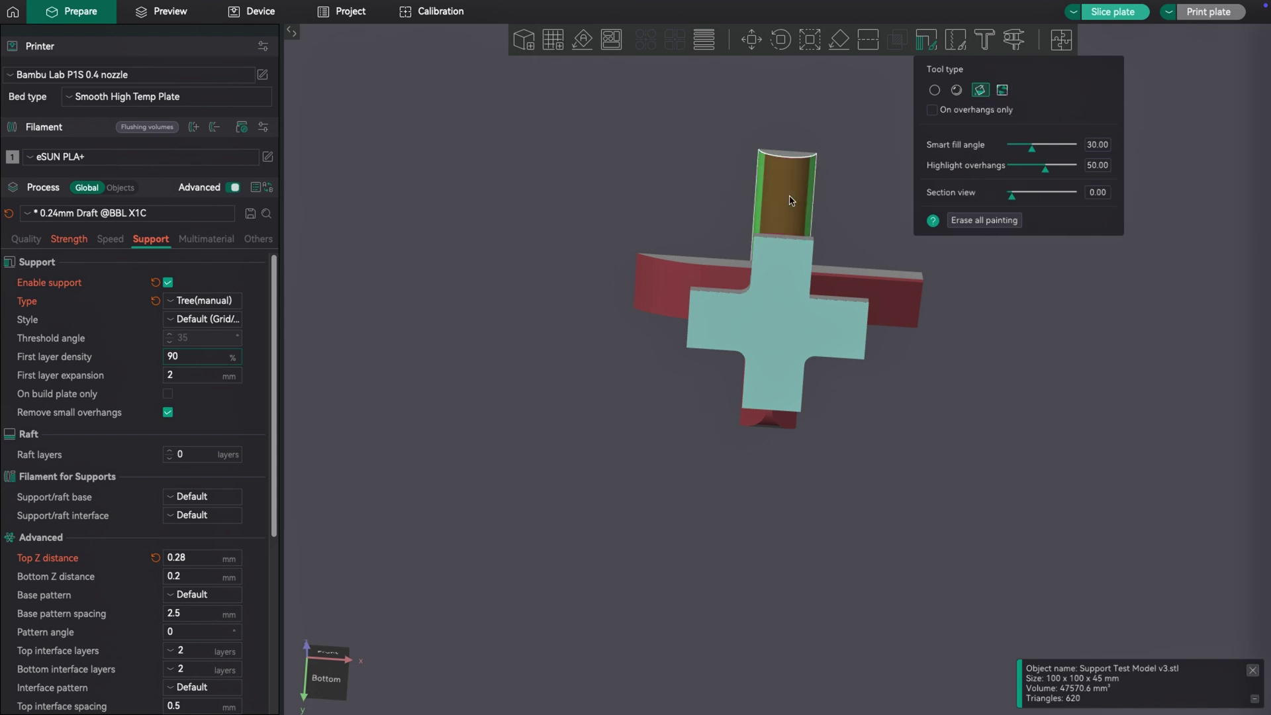
pyautogui.click(681, 286)
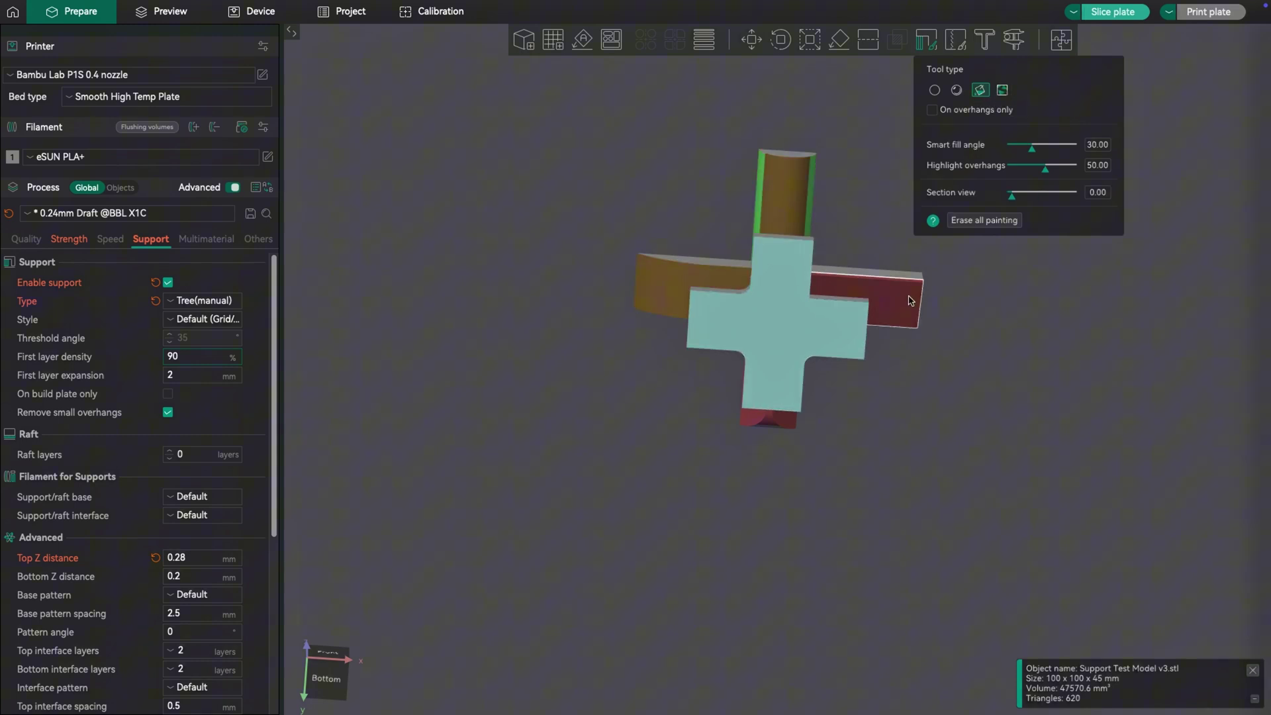
pyautogui.click(911, 301)
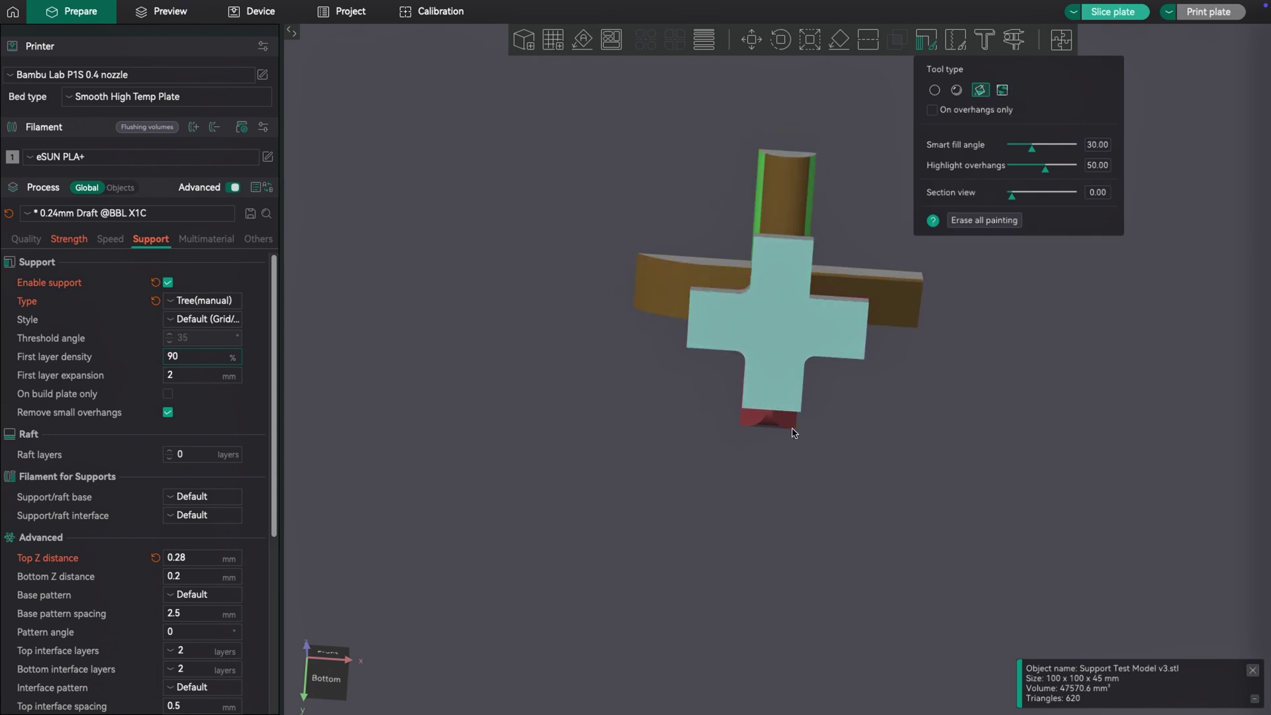
pyautogui.click(749, 418)
pyautogui.moveTo(971, 365)
pyautogui.mouseDown()
pyautogui.moveTo(976, 346)
pyautogui.moveTo(971, 389)
pyautogui.moveTo(969, 356)
pyautogui.mouseUp()
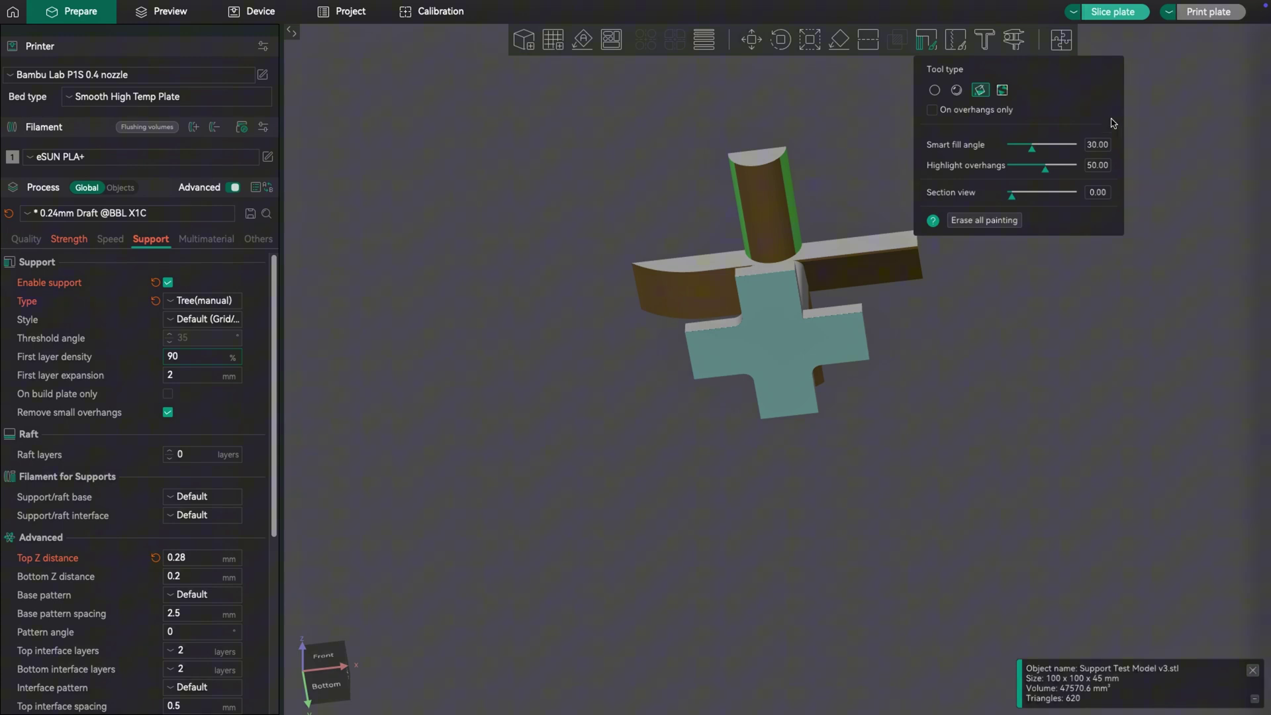
# Step: Slice the plate and inspect the tree supports from the front and above
pyautogui.click(1119, 17)
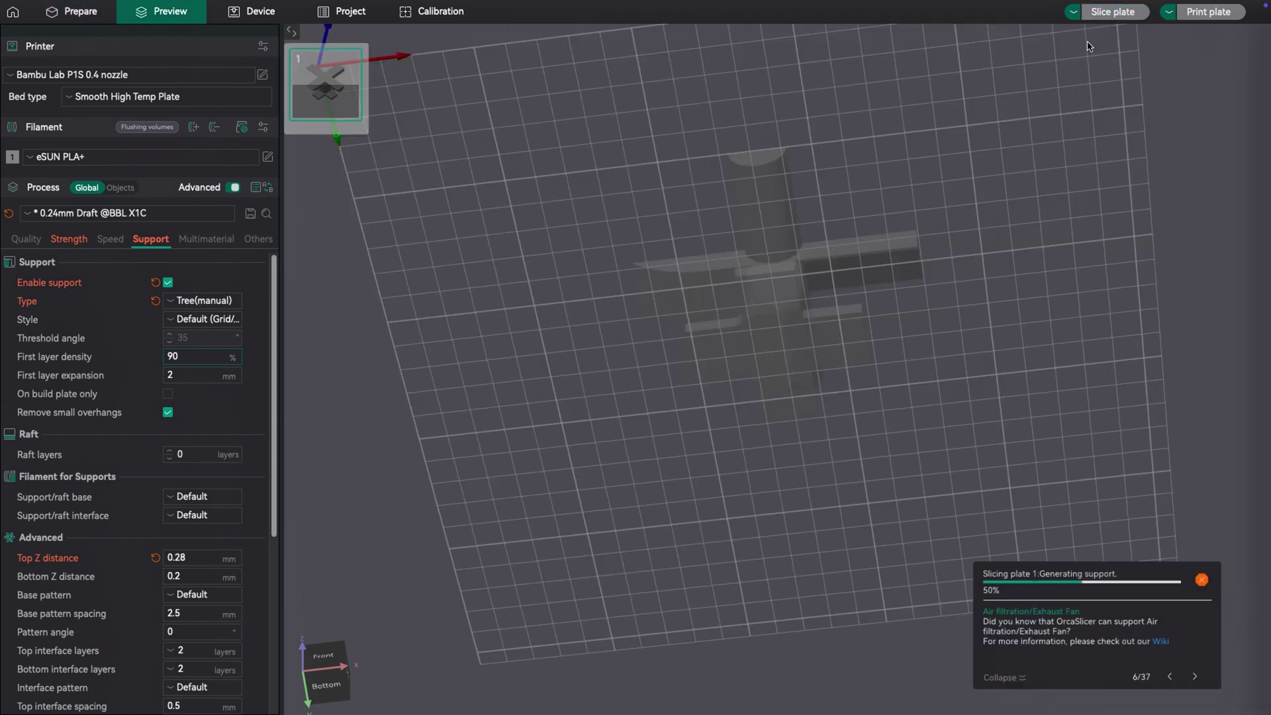
pyautogui.press('1')
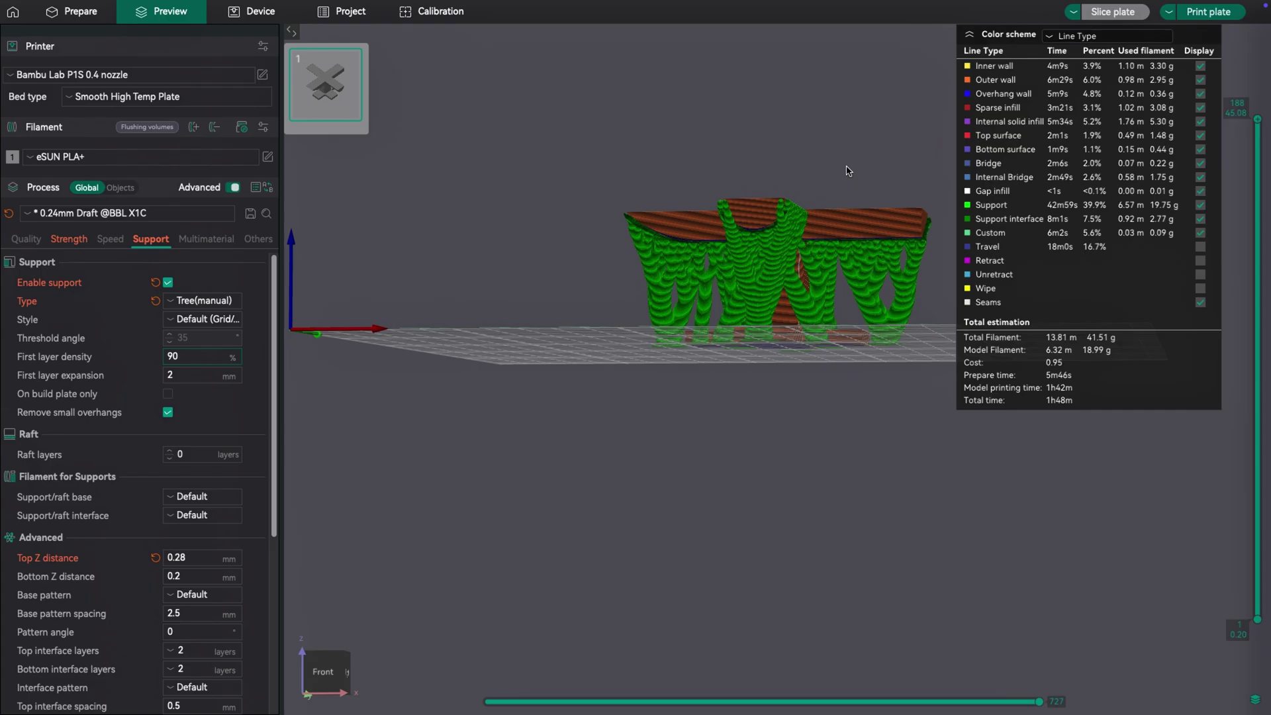
pyautogui.moveTo(846, 171); pyautogui.dragTo(854, 238)
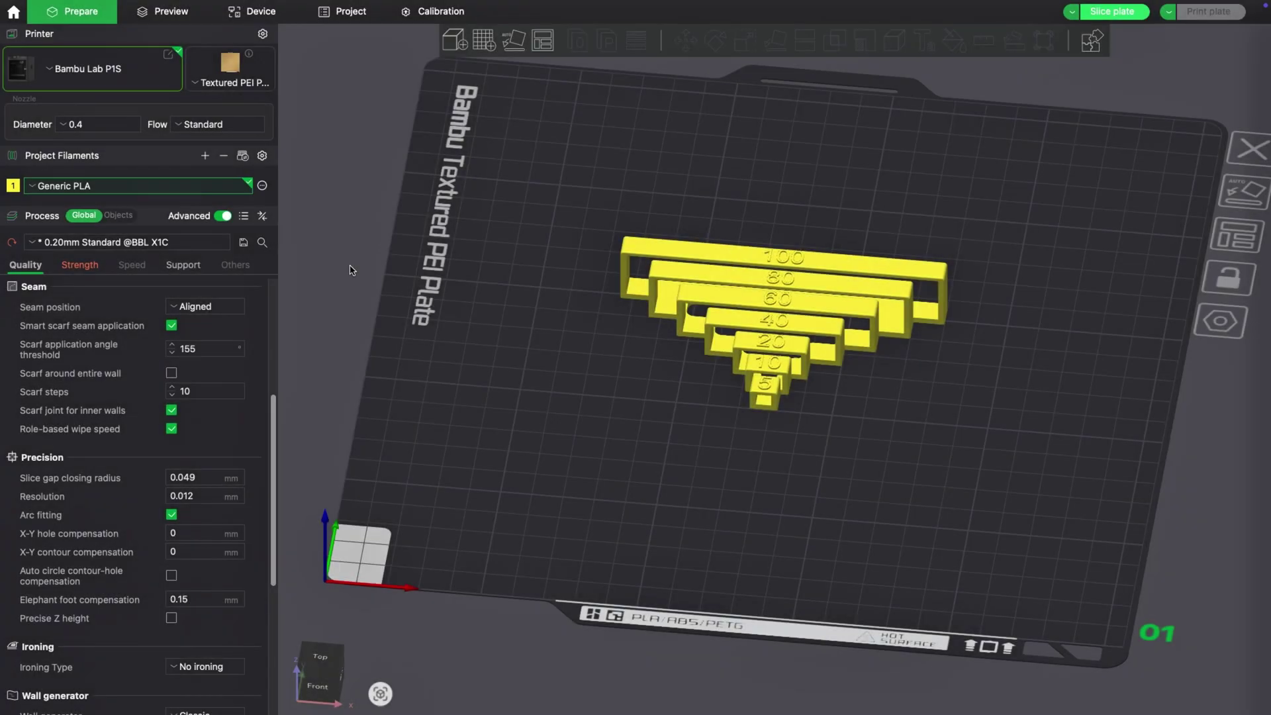
# Step: In Generic PLA's settings, change the other-layers nozzle temperature from 220 °C, entering 21
pyautogui.click(262, 185)
pyautogui.click(272, 206)
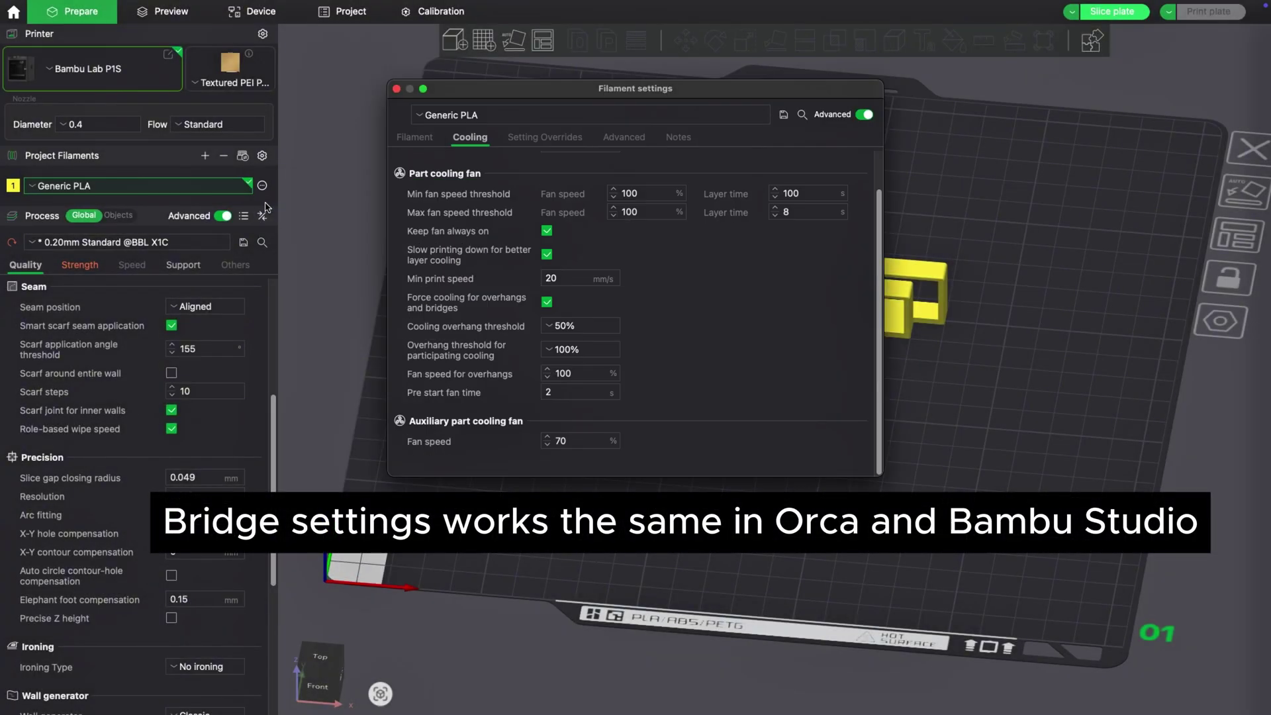
pyautogui.click(801, 116)
pyautogui.write('t')
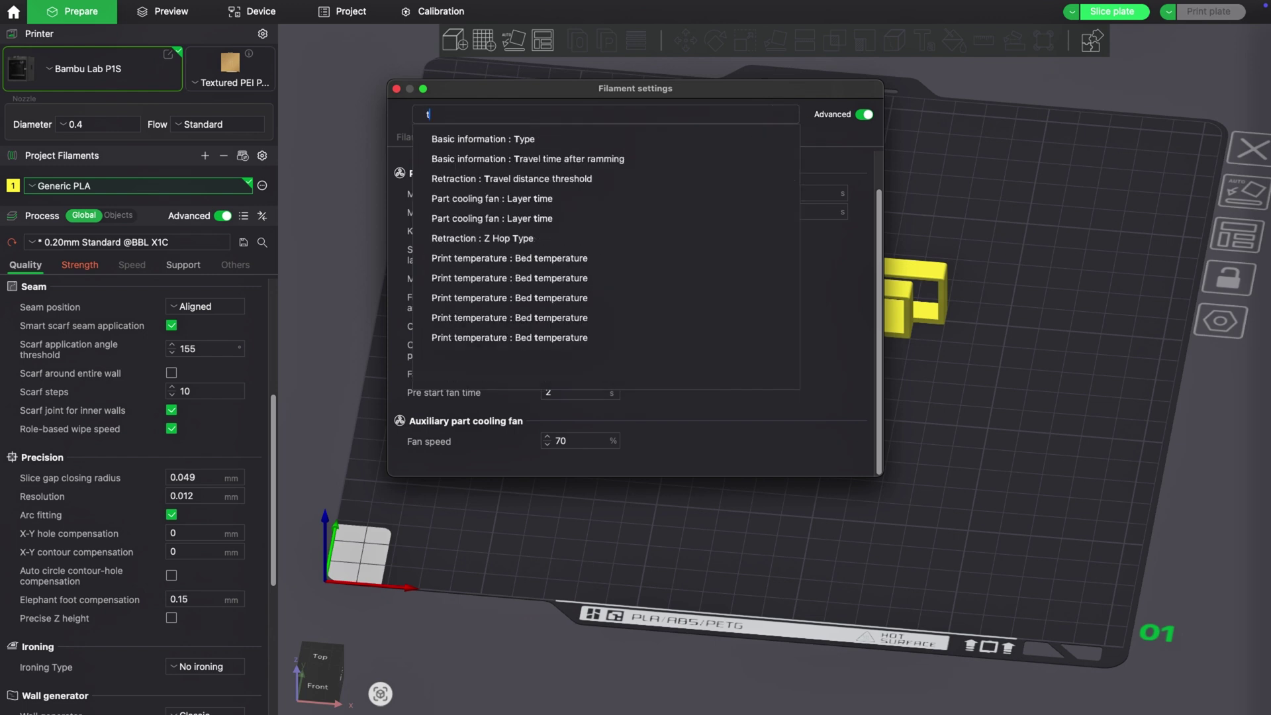
pyautogui.write('emperature')
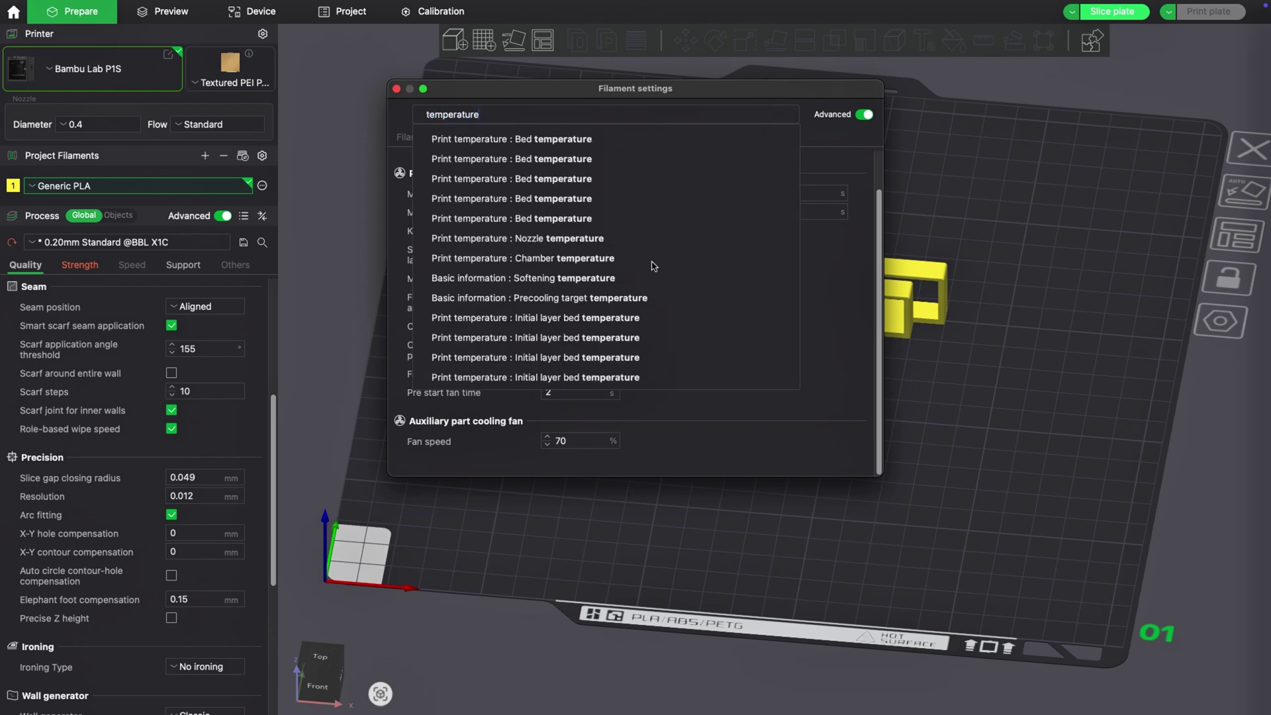
pyautogui.click(573, 239)
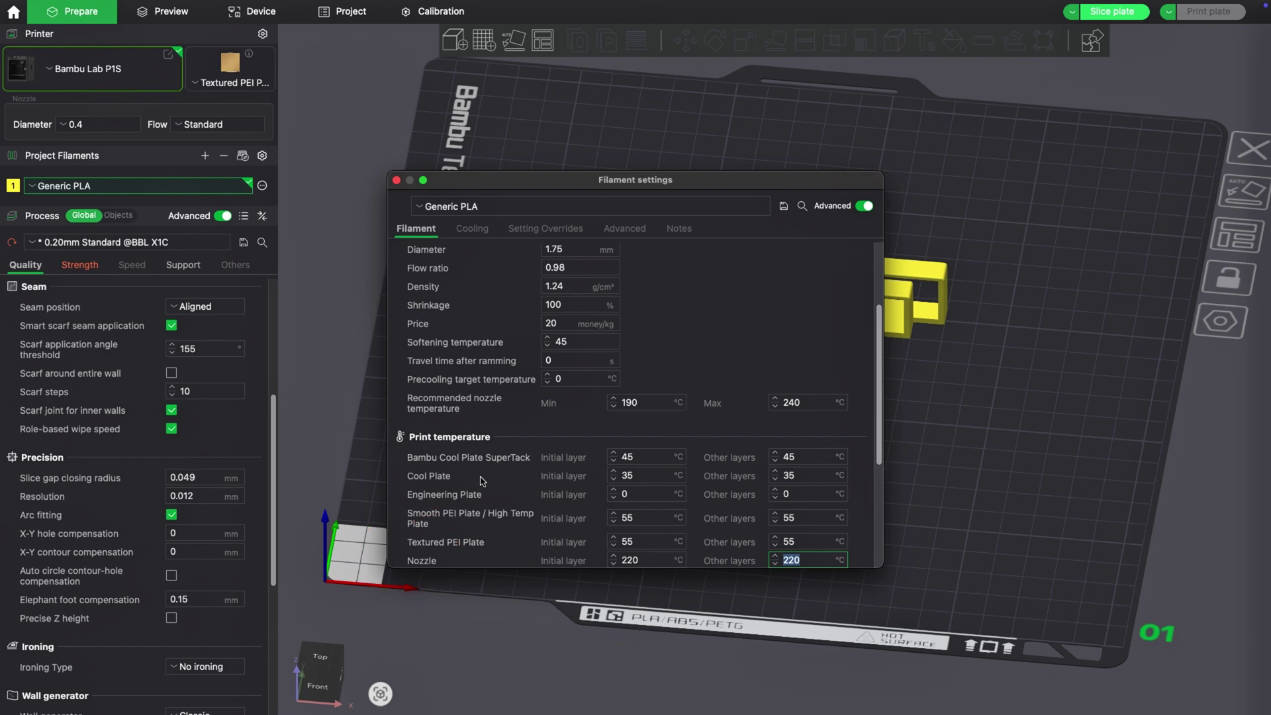
pyautogui.write('21')
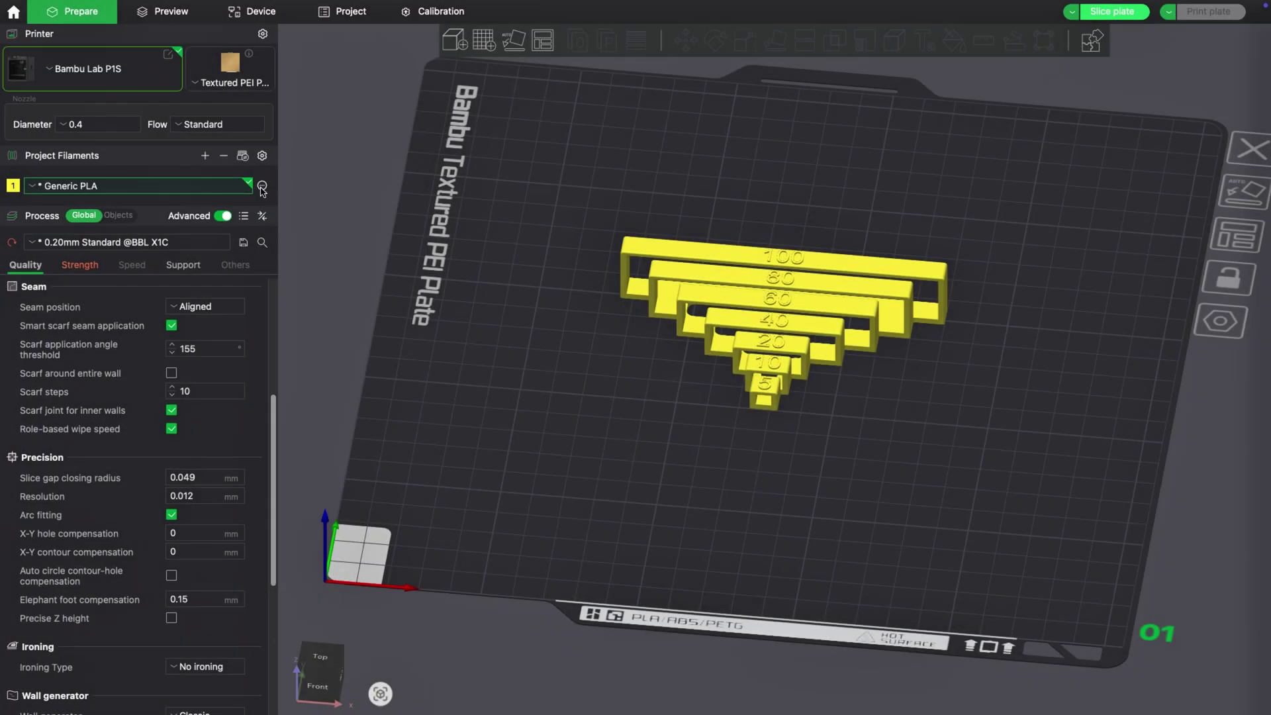
# Step: Reopen the settings and clear the 50 mm/s Bridge speed value
pyautogui.click(264, 187)
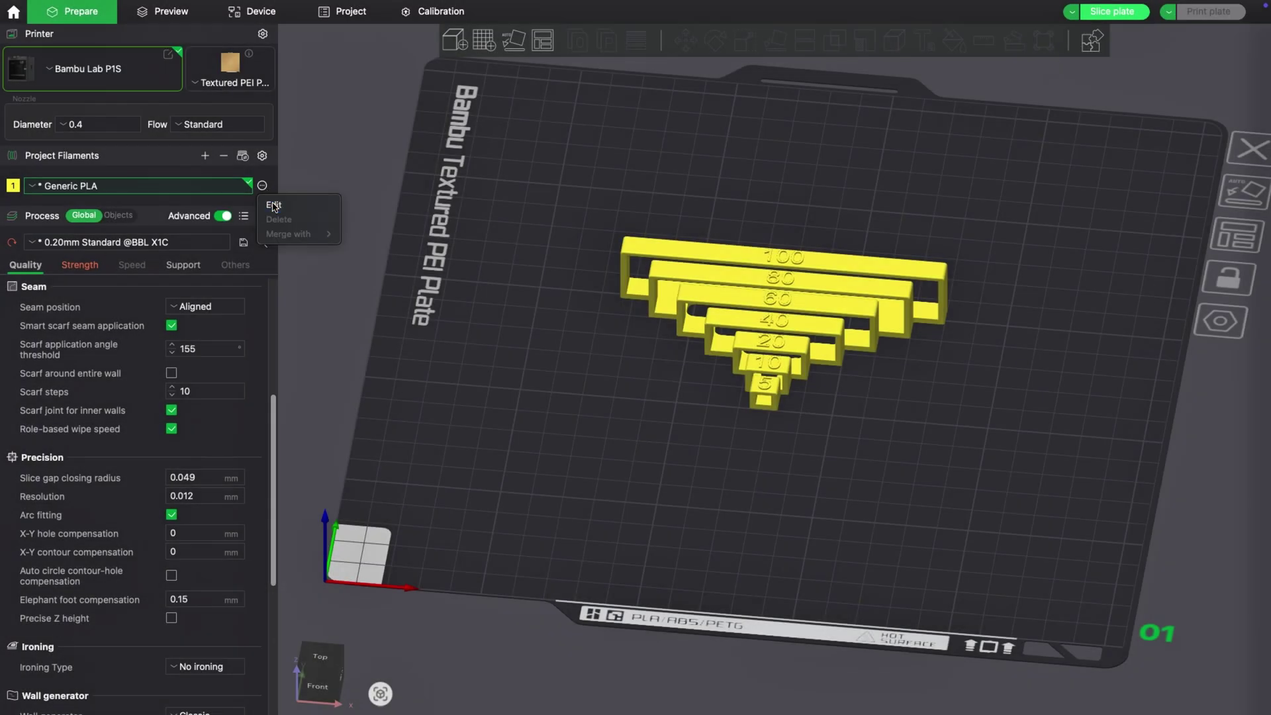
pyautogui.click(272, 202)
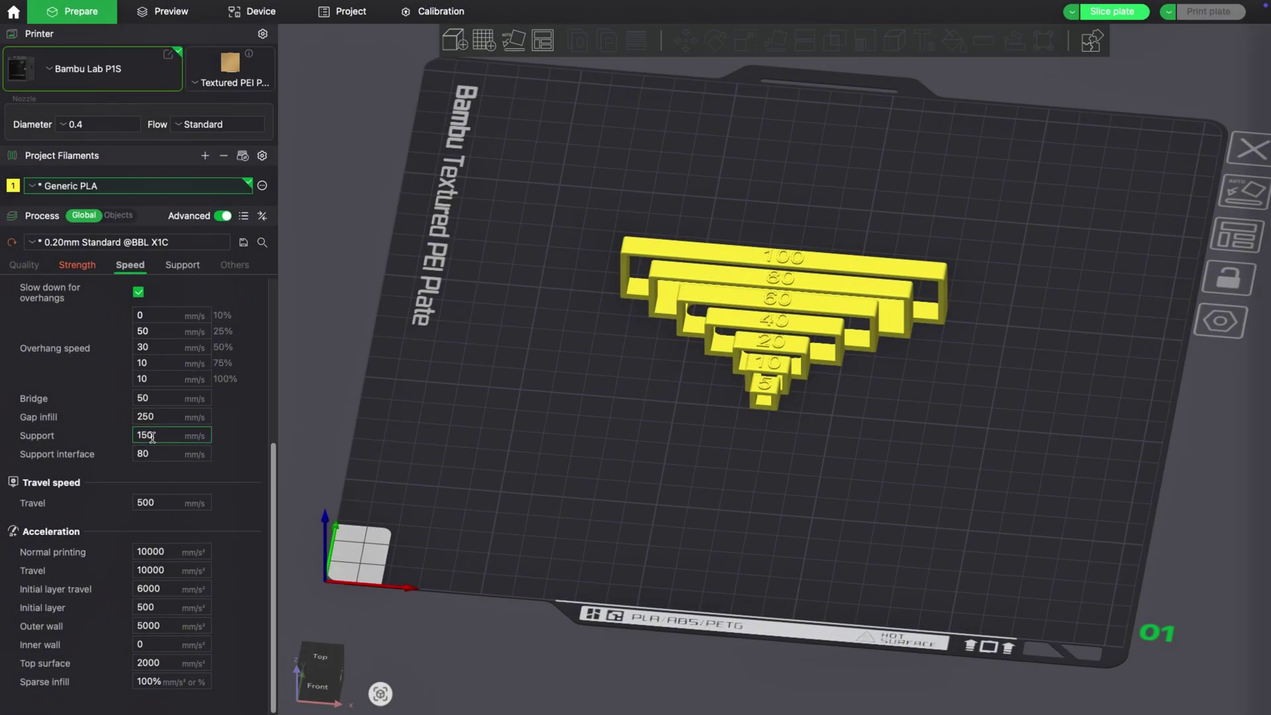
pyautogui.click(173, 398)
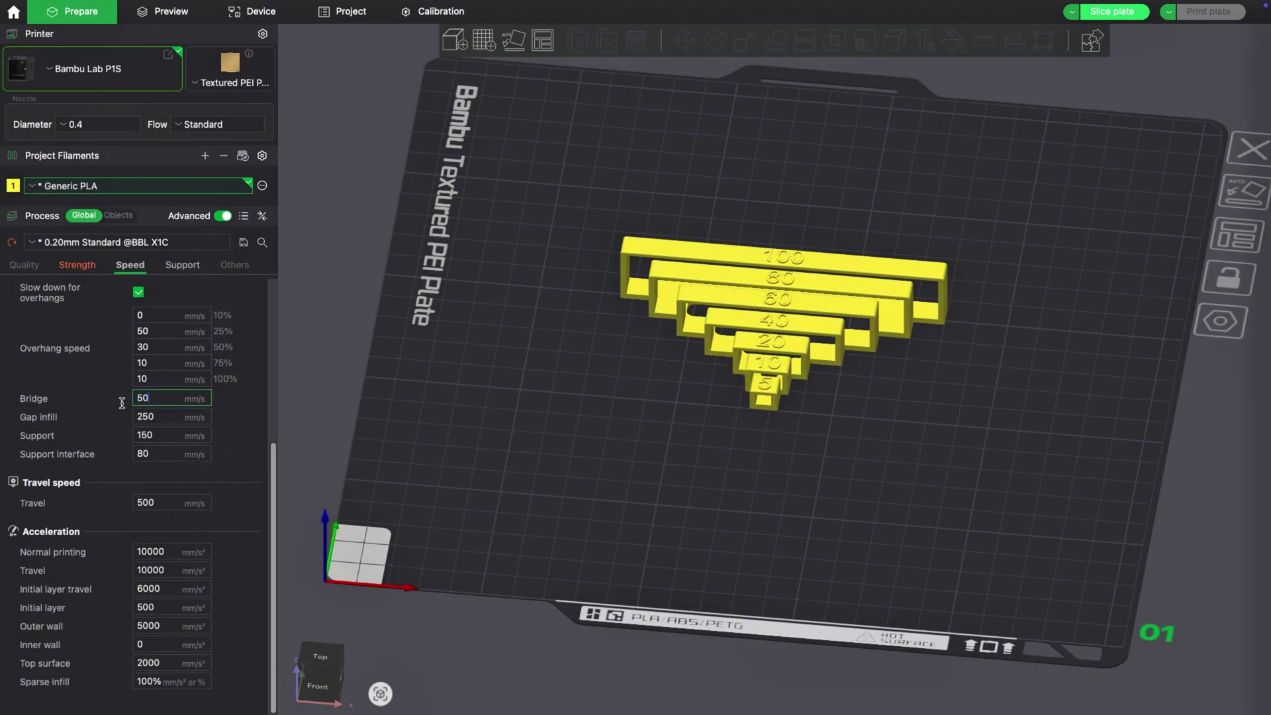
pyautogui.press('BackSpace')
pyautogui.press('BackSpace')
# Step: Type 2 into the field, then reopen Generic PLA filament settings showing flow ratio 0.98
pyautogui.write('2')
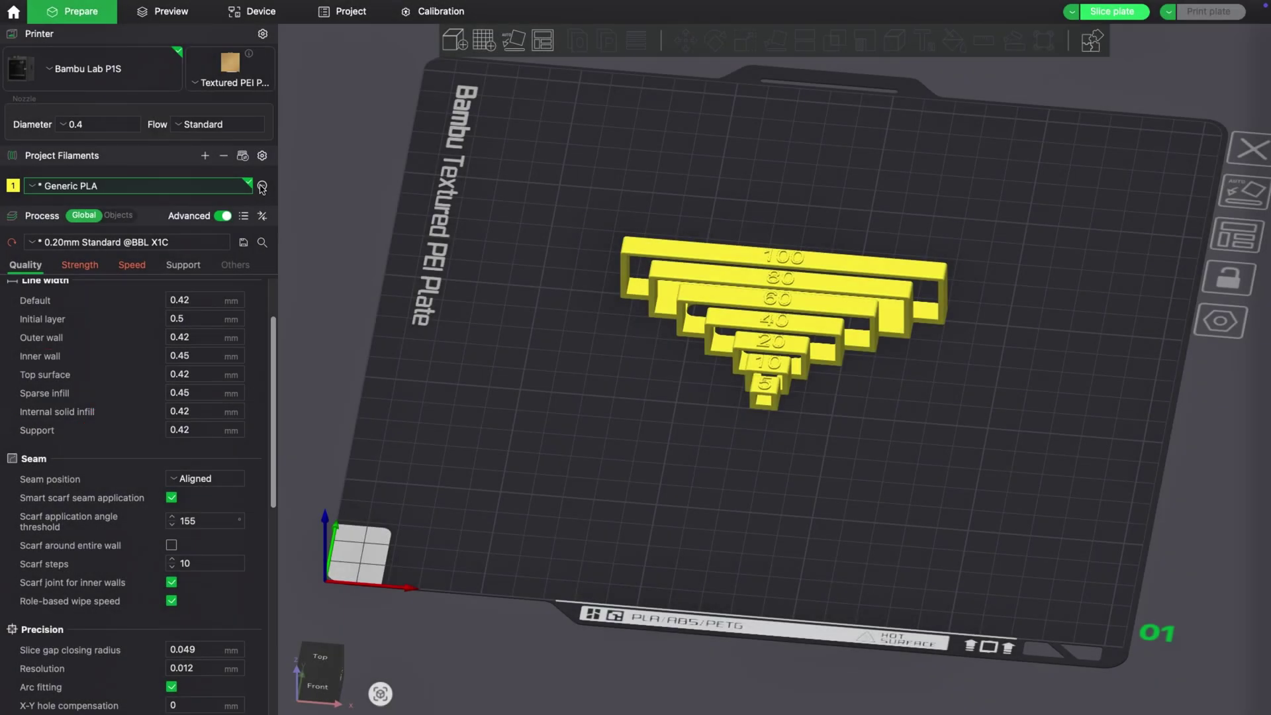
pyautogui.click(262, 186)
pyautogui.click(273, 205)
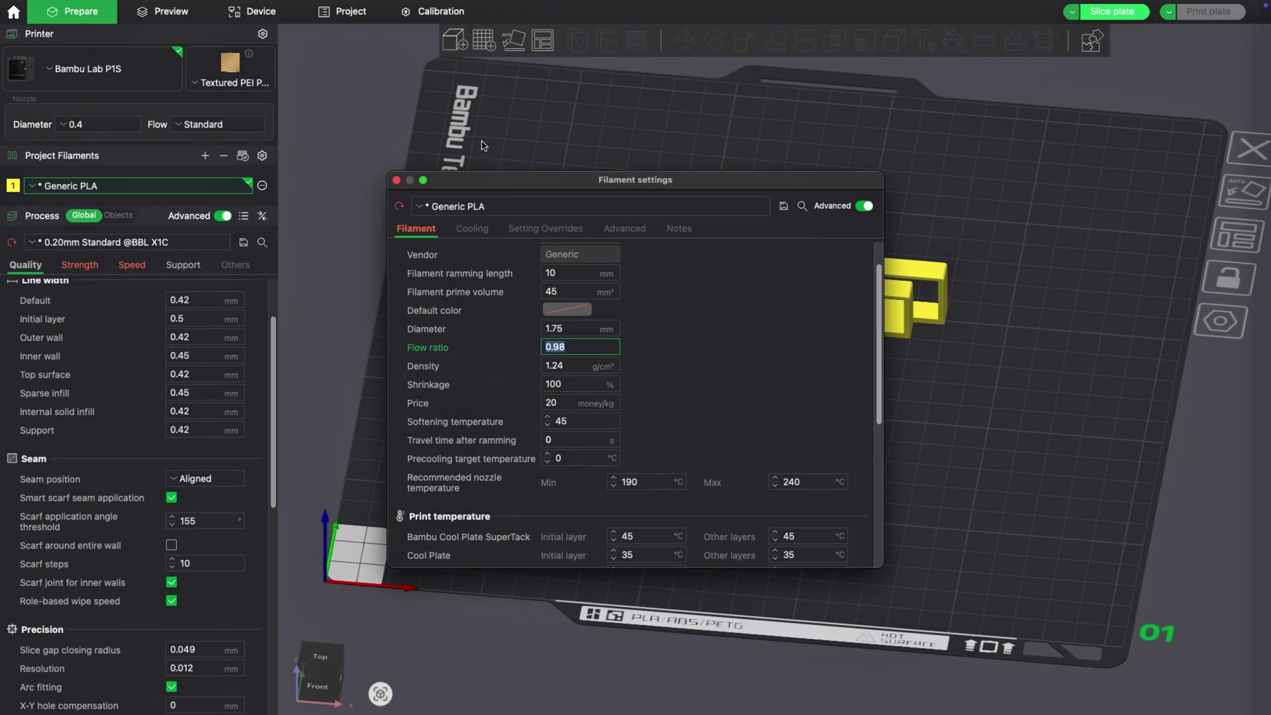